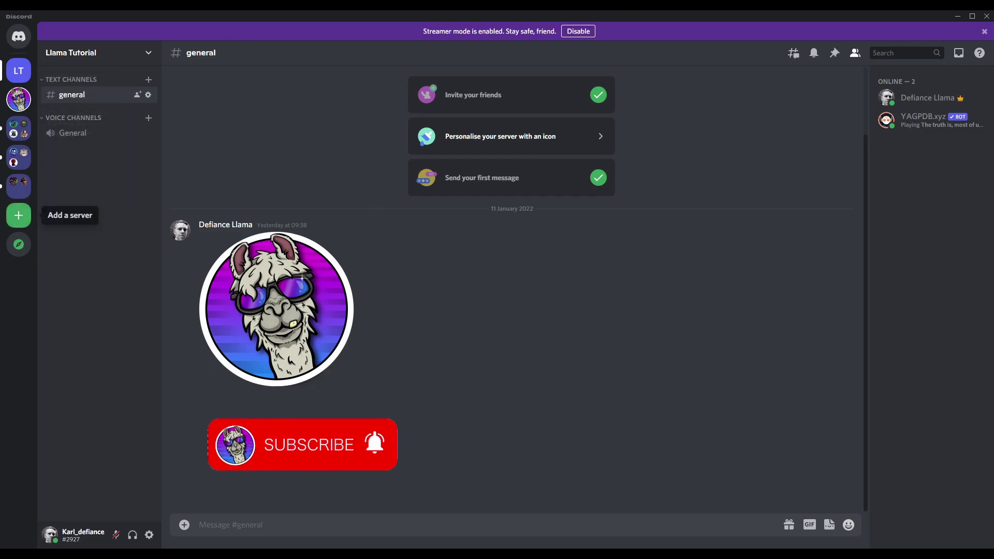
# Start a new server of your own, set up for a club or community.
pyautogui.click(21, 214)
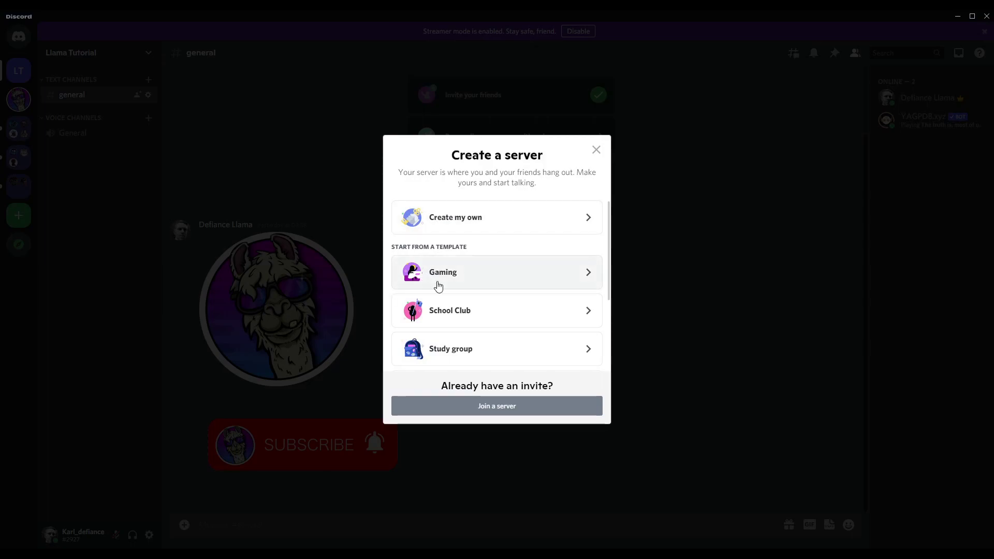
pyautogui.scroll(-3, 439, 290)
pyautogui.scroll(3, 439, 311)
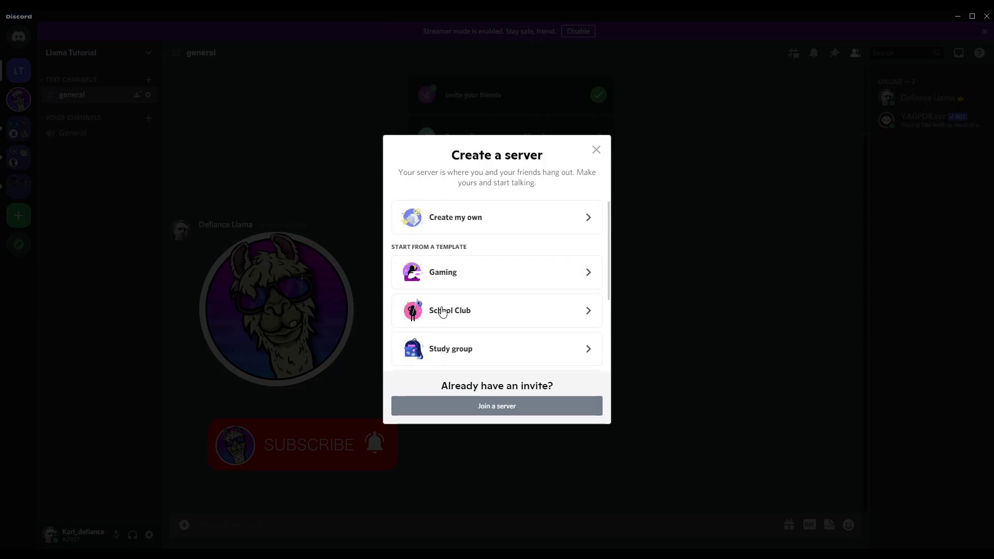
pyautogui.click(459, 207)
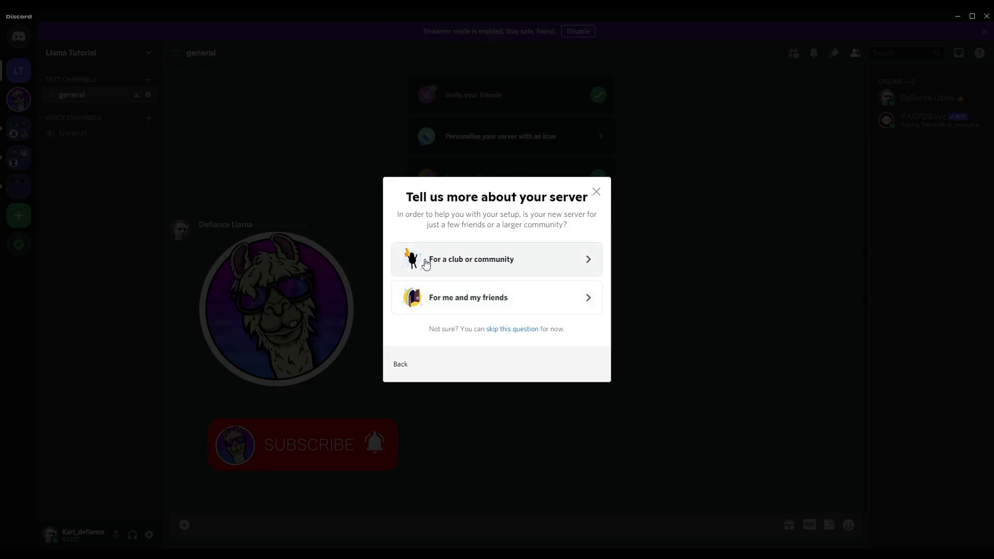
pyautogui.click(478, 266)
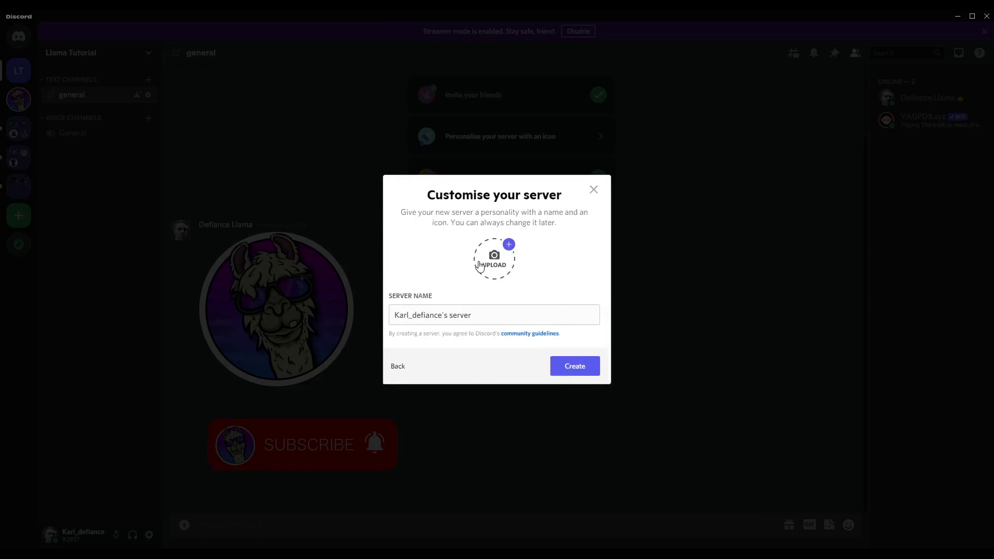
# Name the new server Test Server and create it.
pyautogui.tripleClick(504, 319)
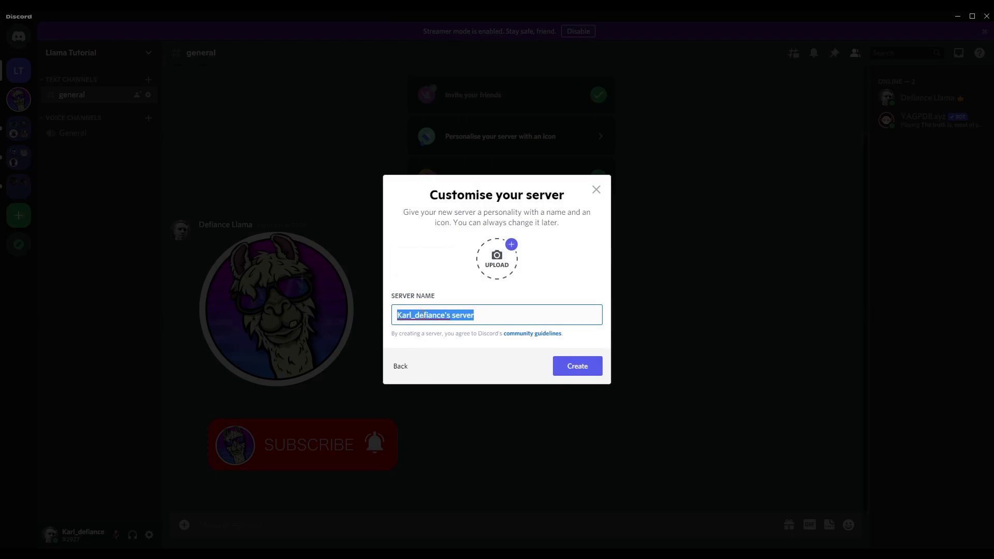
pyautogui.write('Test S')
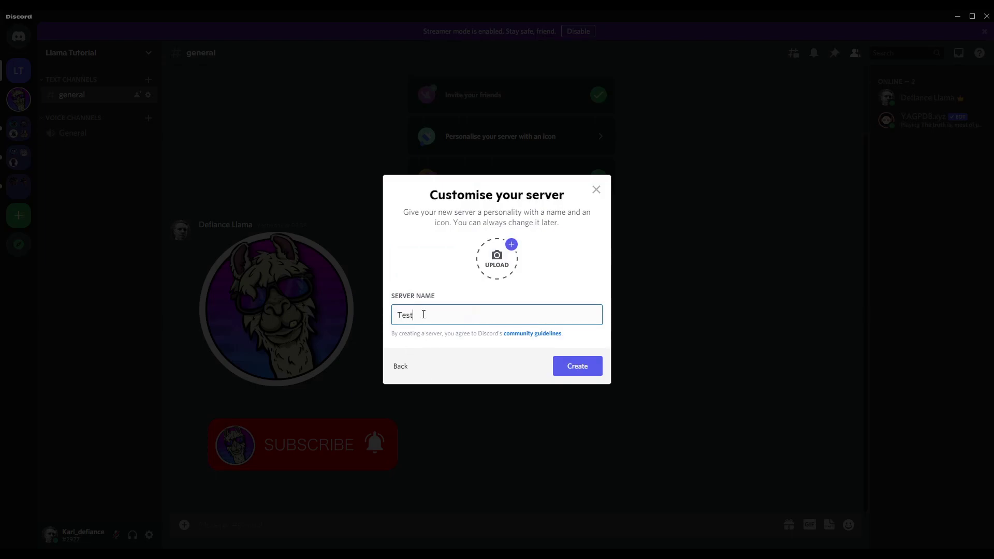
pyautogui.write('erver')
pyautogui.click(579, 367)
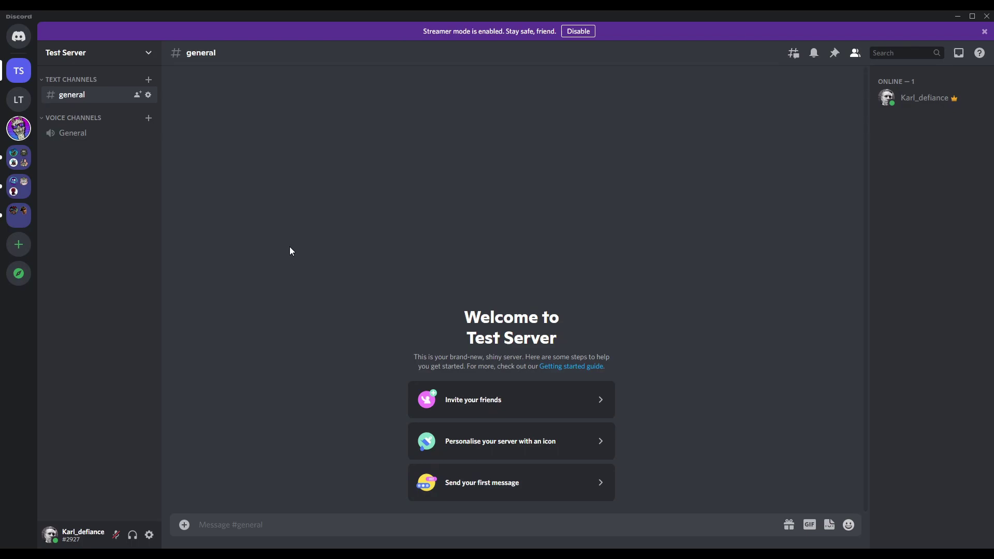
# Create a non-private channel category named LifeStyle on the server.
pyautogui.rightClick(104, 238)
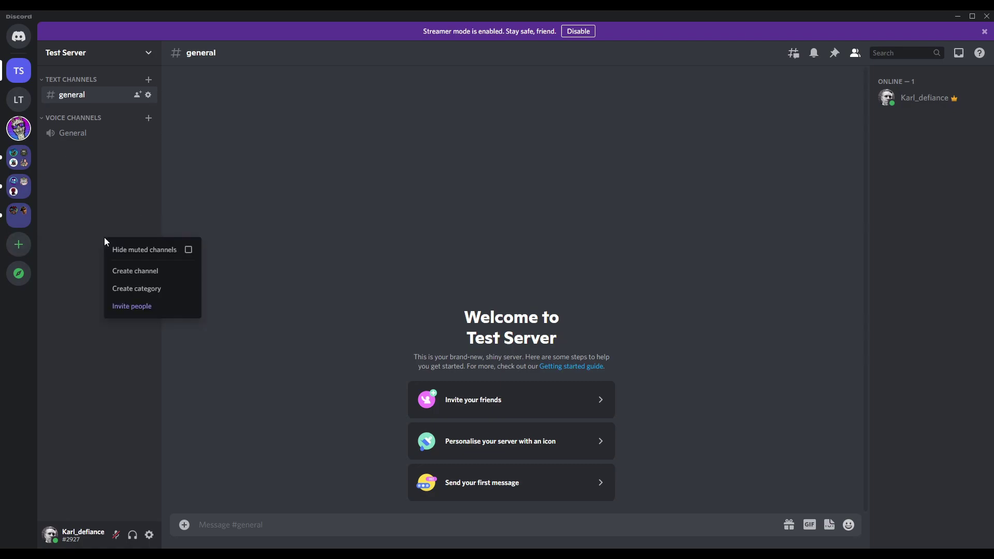
pyautogui.click(141, 294)
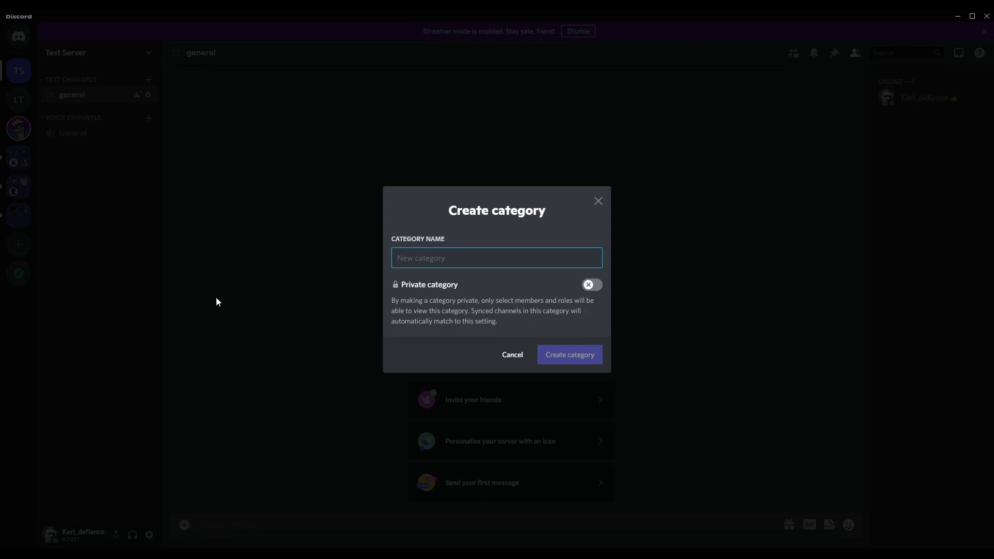
pyautogui.write('Lif')
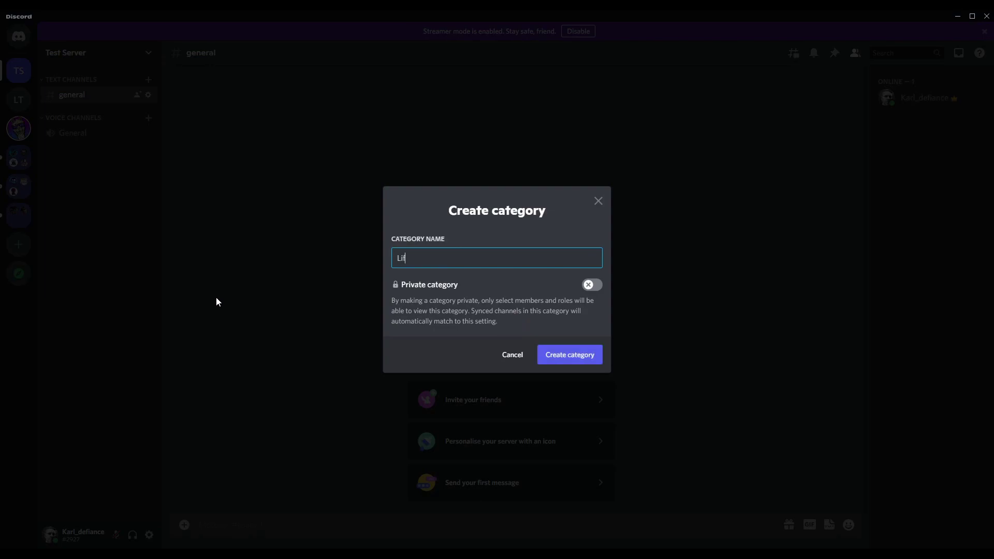
pyautogui.write('eStyle')
pyautogui.click(572, 355)
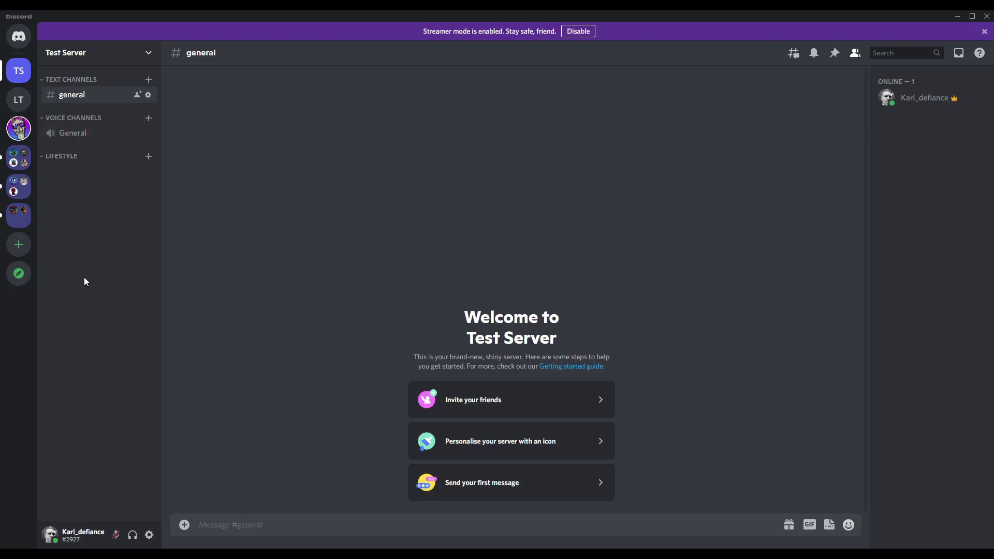
# Create a text channel named selfie in the LifeStyle category.
pyautogui.click(148, 156)
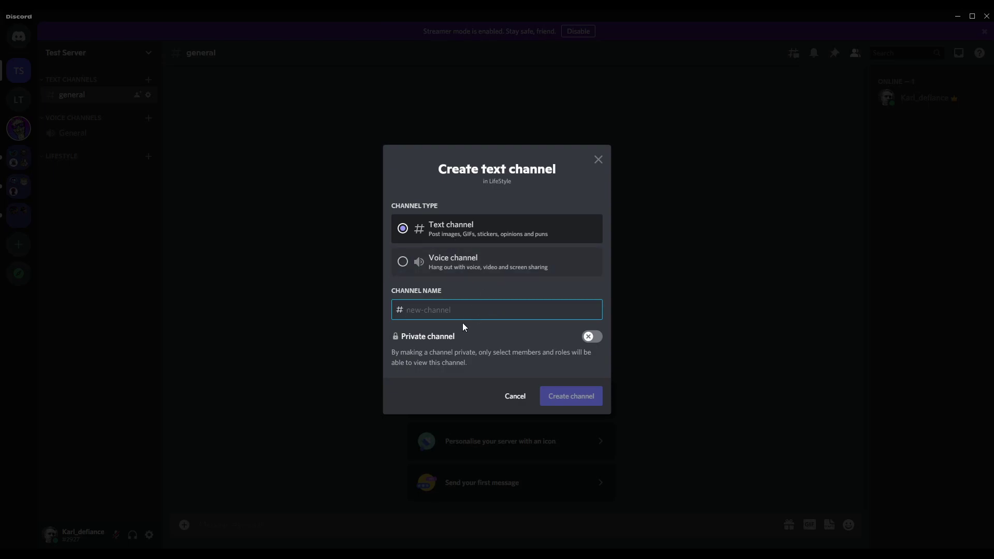
pyautogui.write('s')
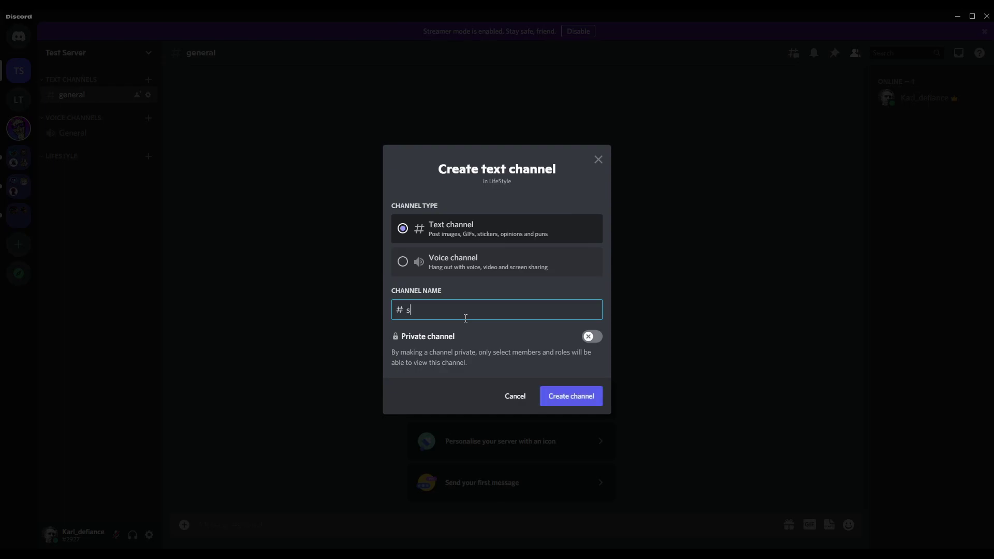
pyautogui.write('elfio')
pyautogui.click(566, 395)
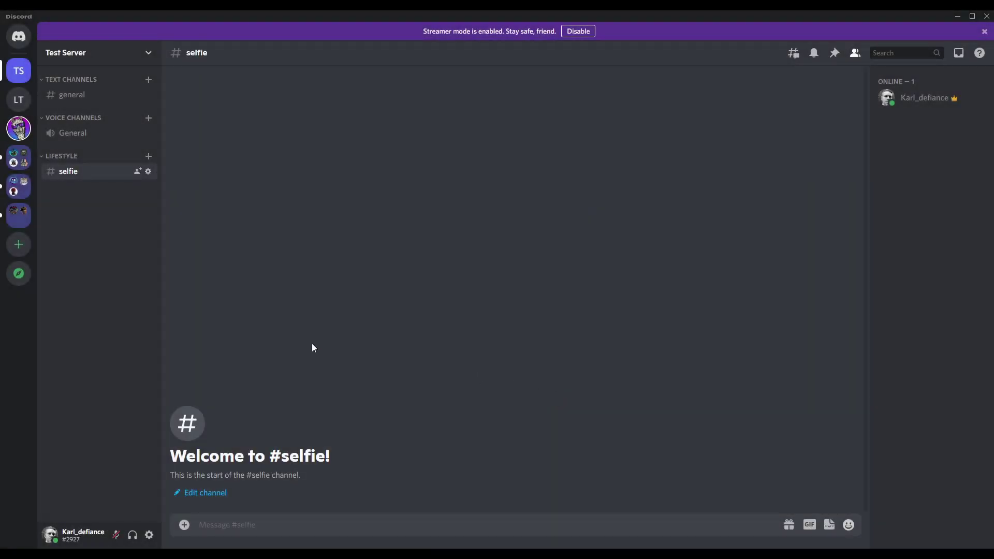
pyautogui.click(184, 525)
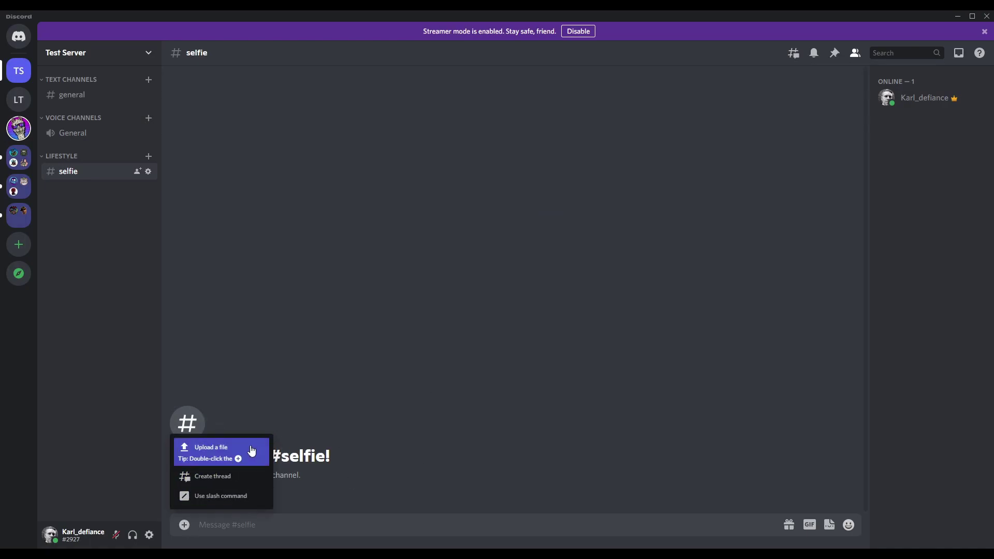
pyautogui.click(492, 418)
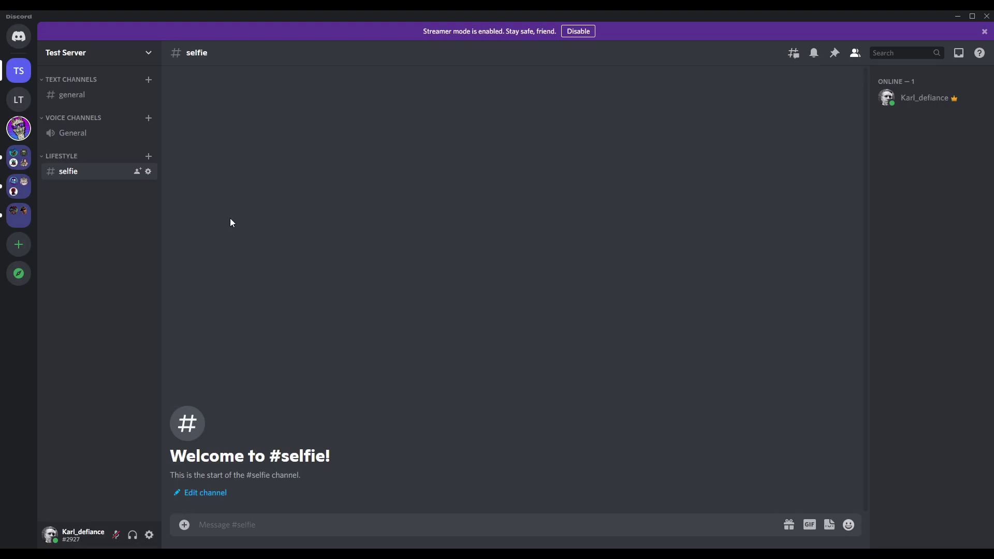
# Create two more text channels named pets and food in the LifeStyle category.
pyautogui.click(149, 156)
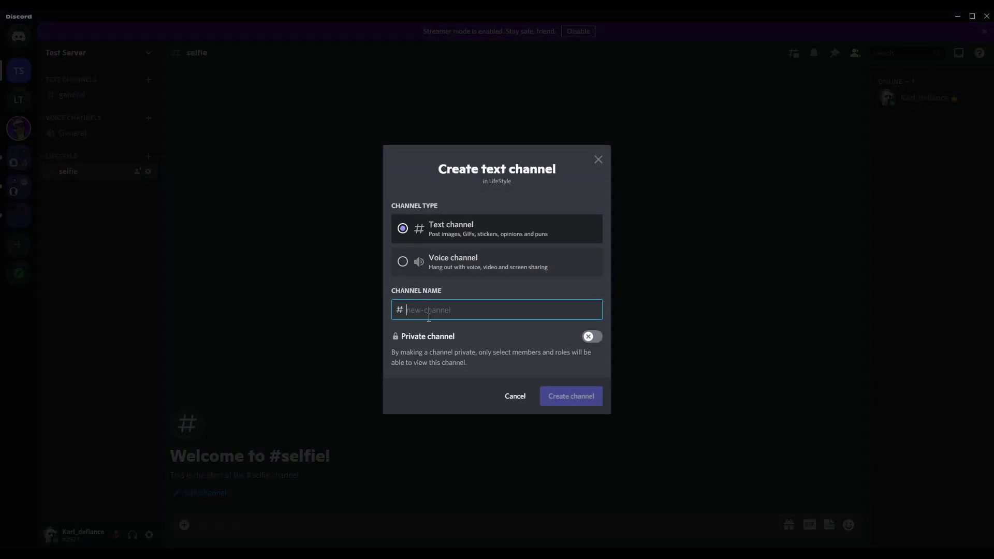
pyautogui.write('pets')
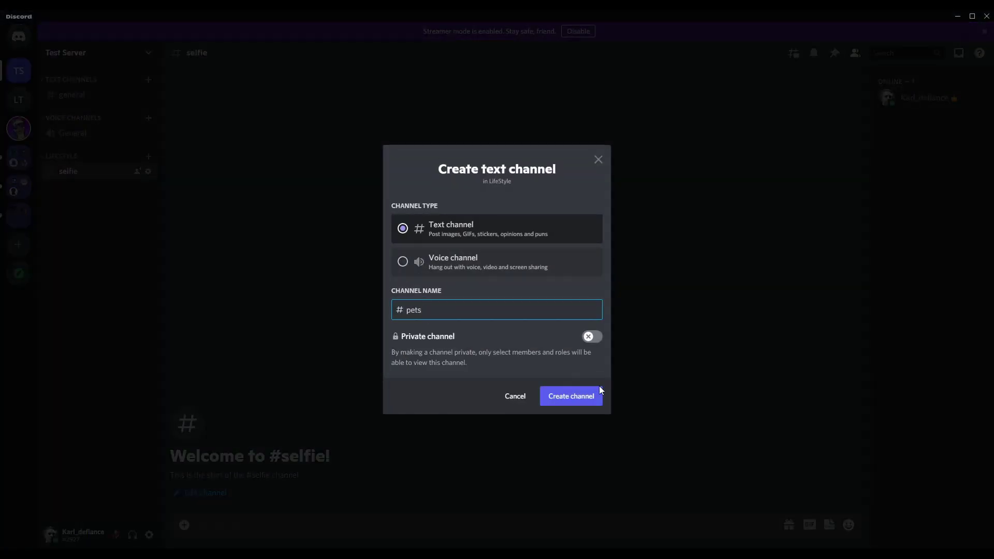
pyautogui.click(592, 403)
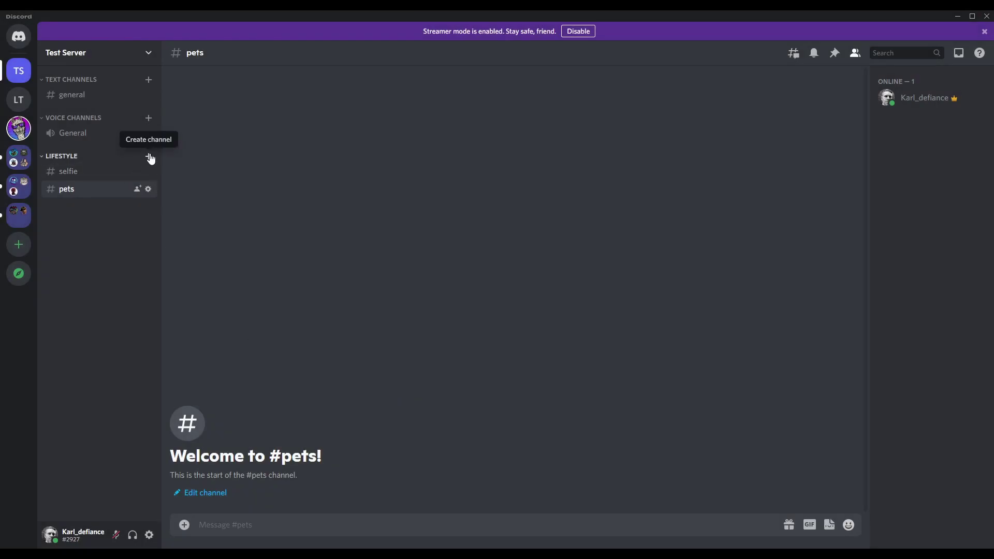
pyautogui.click(148, 156)
pyautogui.write('food')
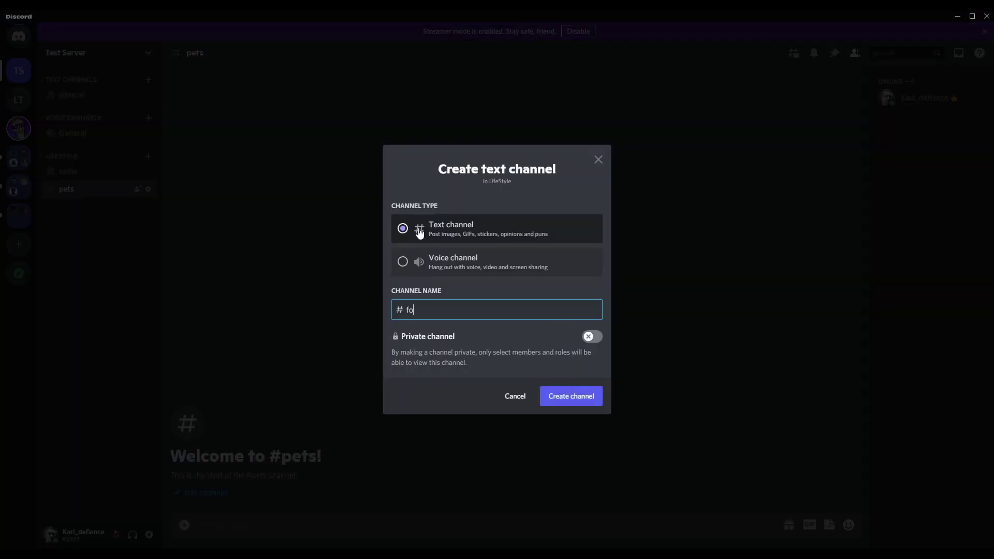
pyautogui.click(568, 397)
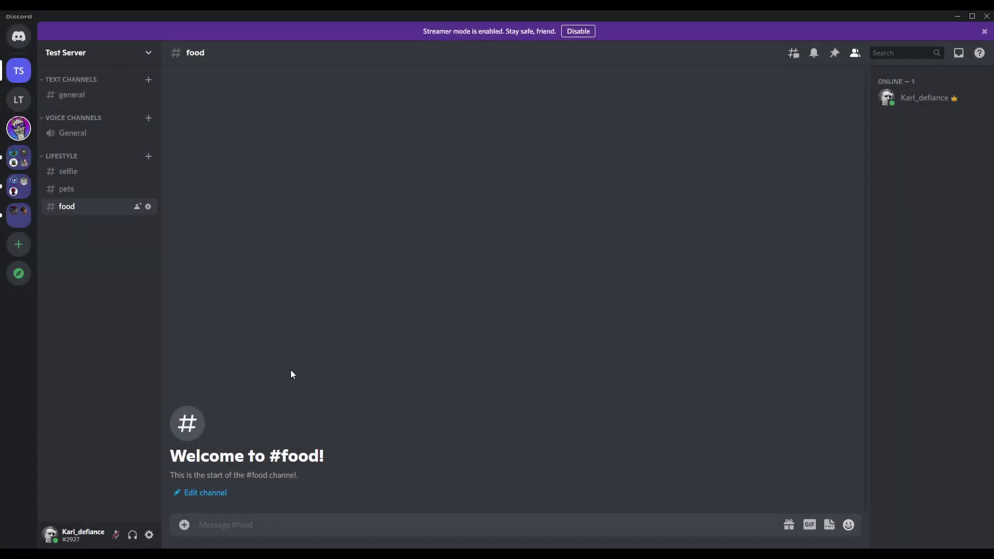
# Create a category named Welcome and move it above all other categories in the channel list.
pyautogui.rightClick(104, 311)
pyautogui.click(157, 362)
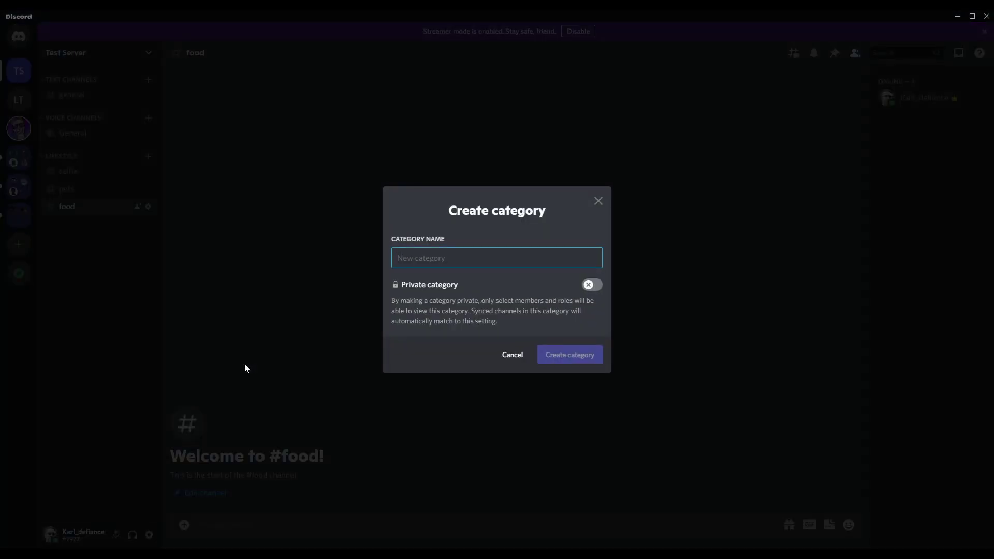
pyautogui.write('Welcome')
pyautogui.press('Return')
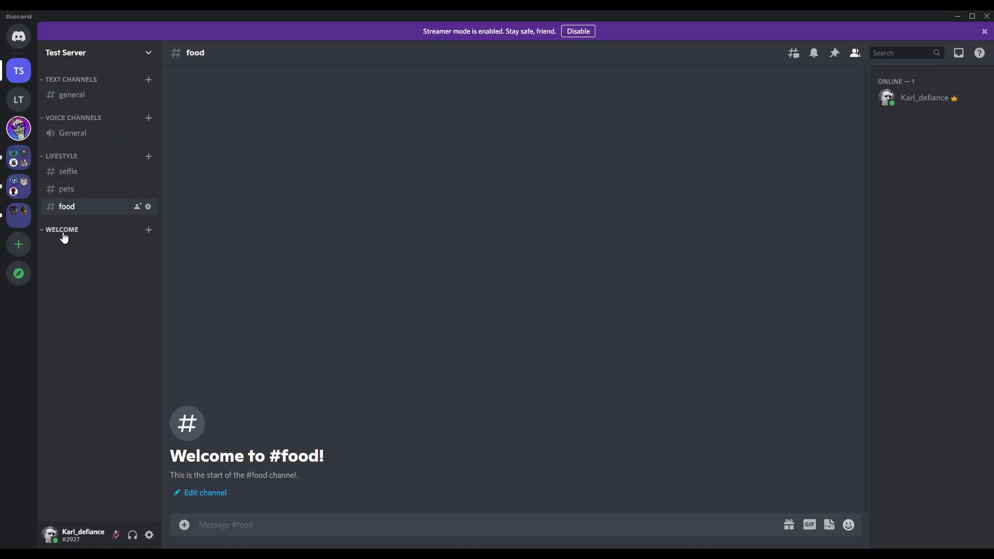
pyautogui.moveTo(64, 232); pyautogui.dragTo(63, 75)
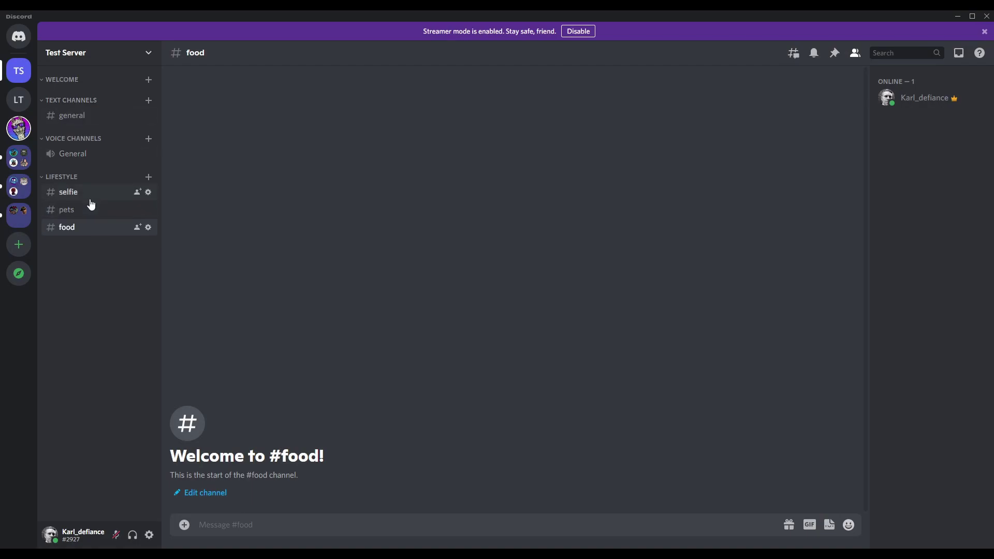
pyautogui.click(149, 79)
pyautogui.write('rules')
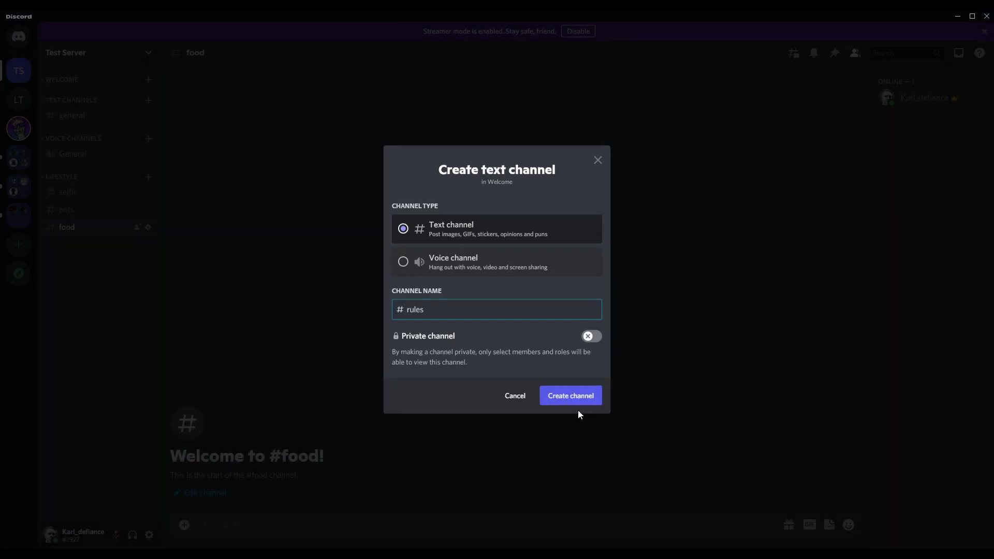
pyautogui.click(569, 398)
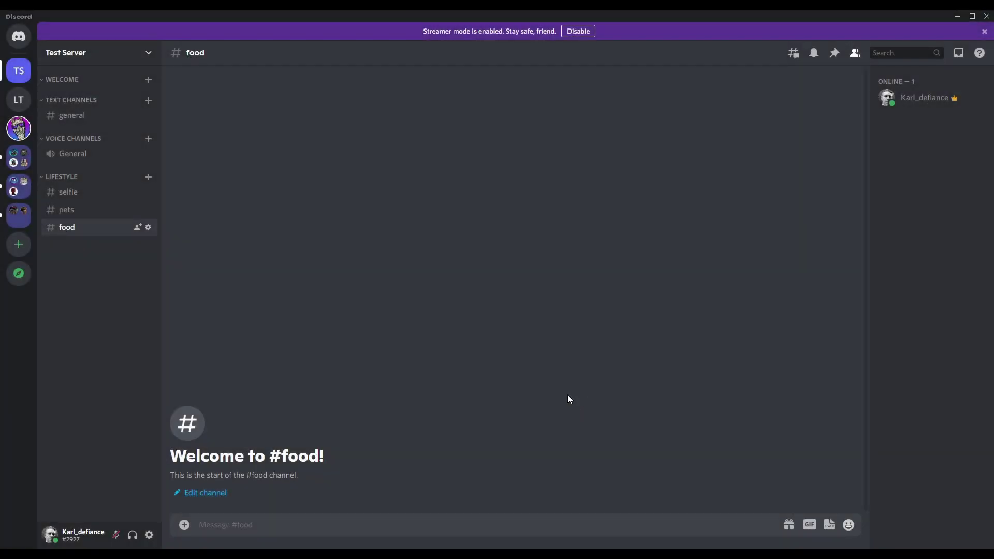
# Create a text channel named rules in the Welcome category and post the message "fnokndokoN" in it.
pyautogui.click(148, 79)
pyautogui.write('rules')
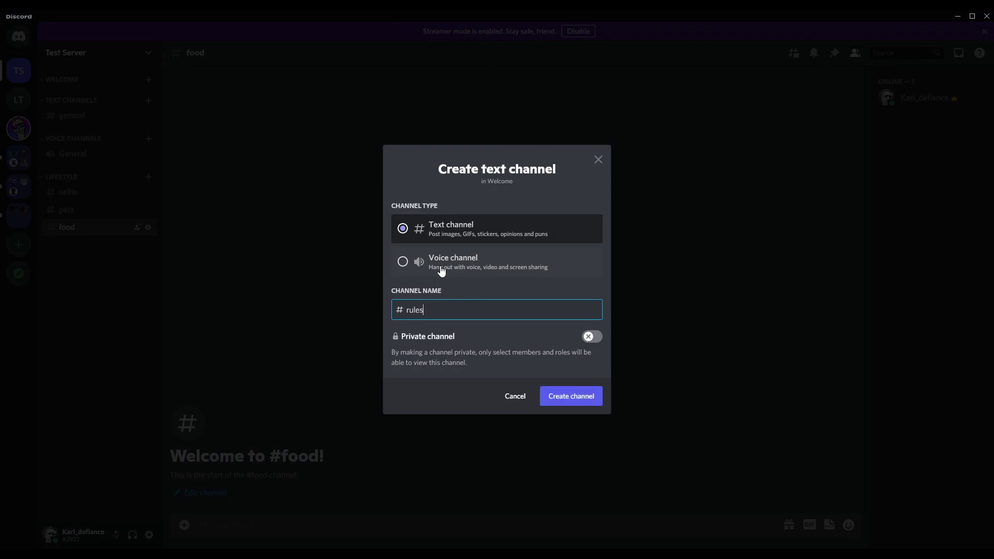
pyautogui.press('Return')
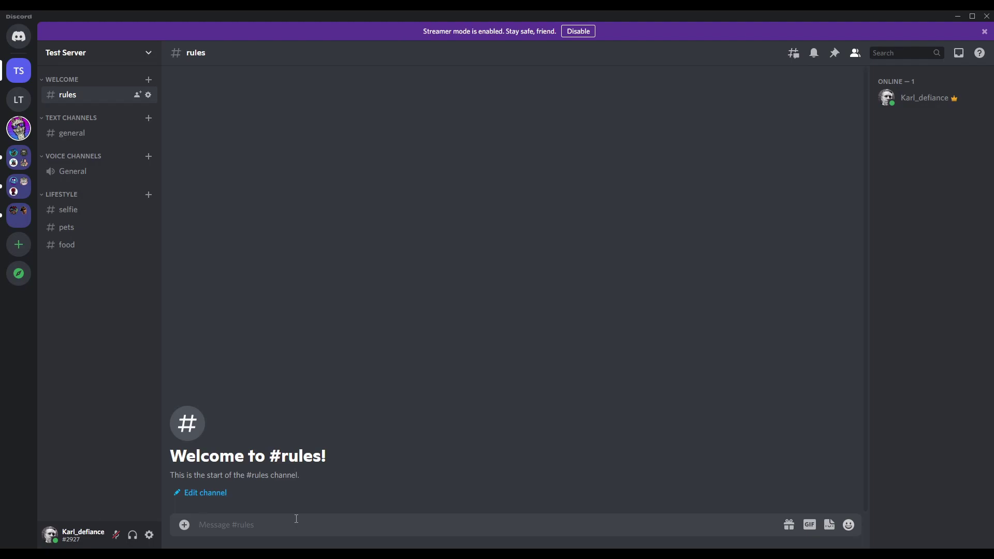
pyautogui.write('fnokndokoN')
pyautogui.press('Return')
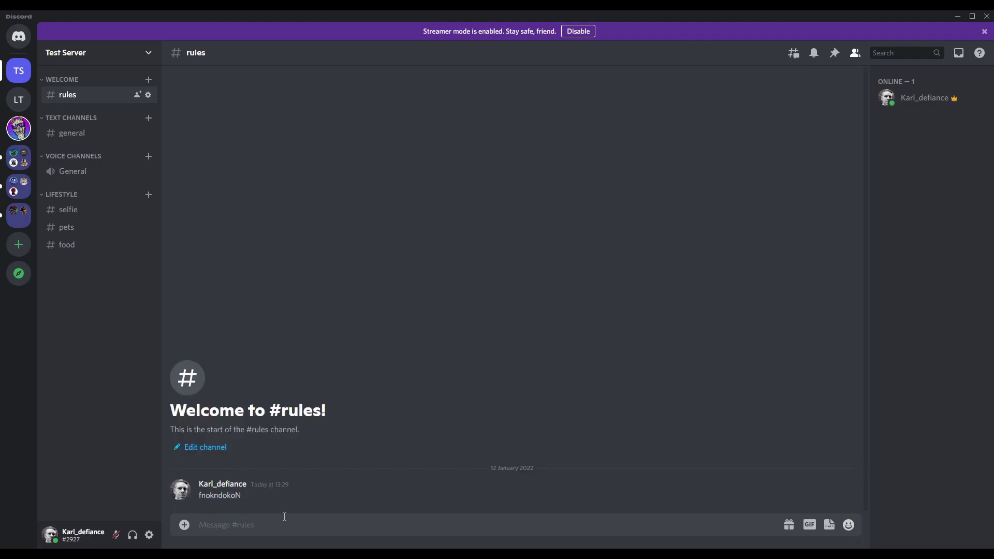
# Create a text channel named welcome in the Welcome category.
pyautogui.click(149, 80)
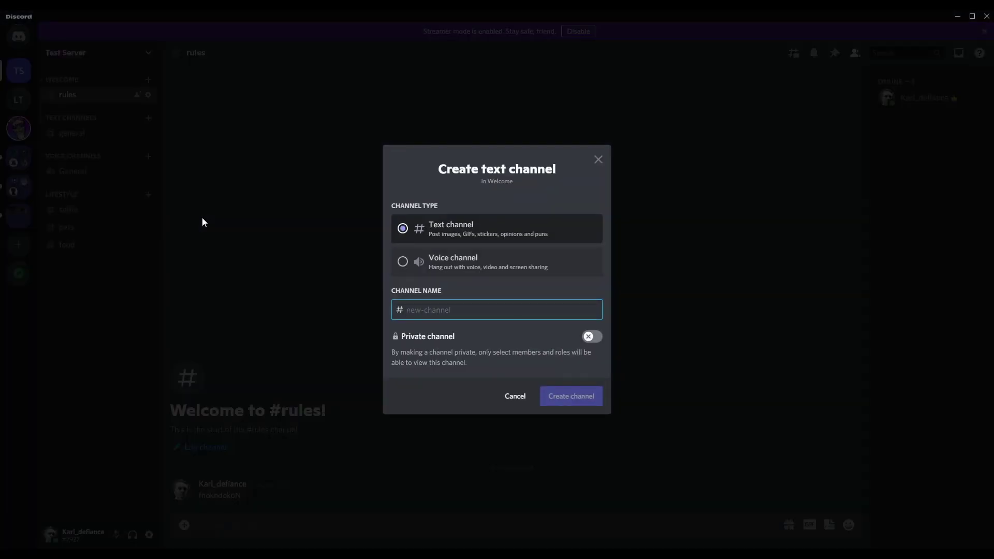
pyautogui.write('welcome')
pyautogui.press('Return')
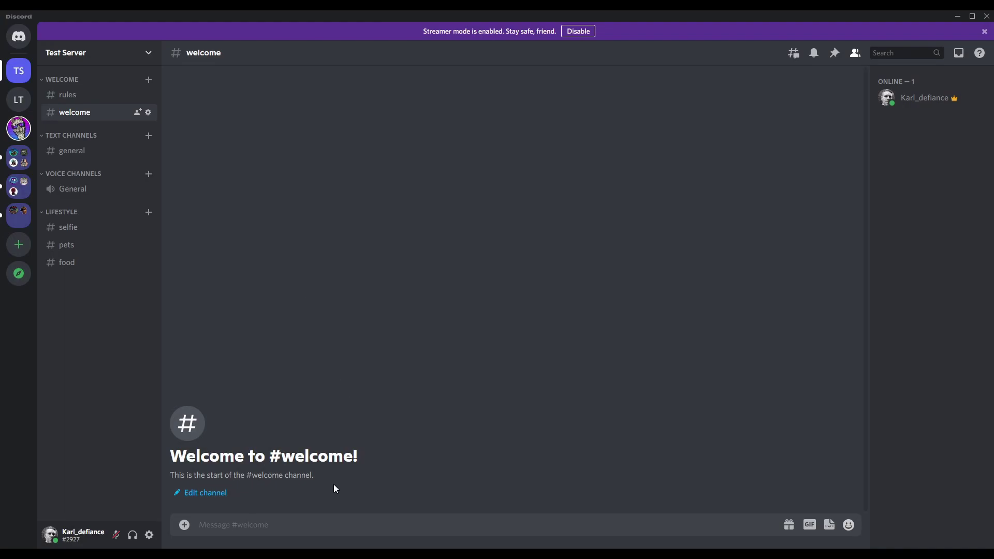
pyautogui.click(297, 521)
# Reorder the categories so that Voice Channels sits below LifeStyle at the end of the channel list.
pyautogui.moveTo(85, 178); pyautogui.dragTo(86, 337)
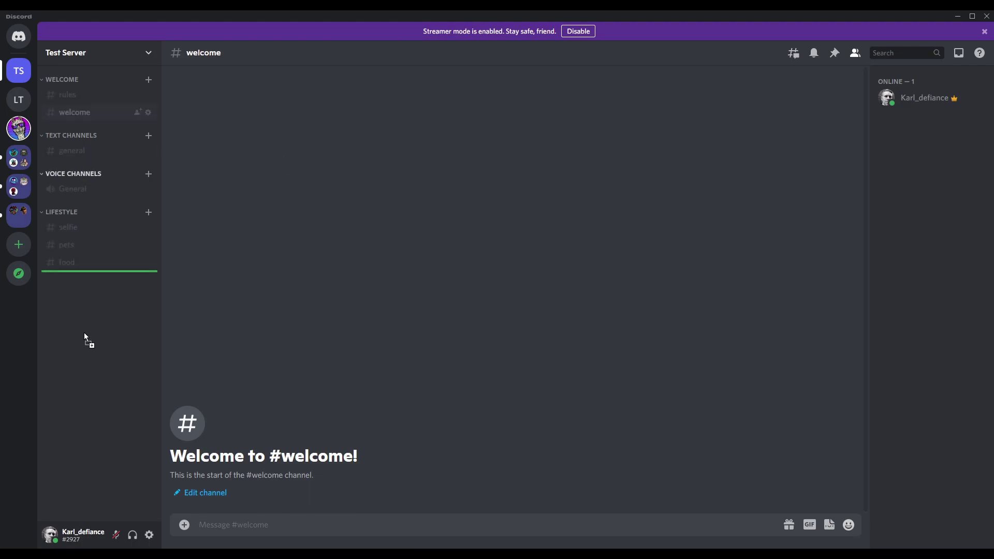
pyautogui.moveTo(88, 288); pyautogui.dragTo(89, 291)
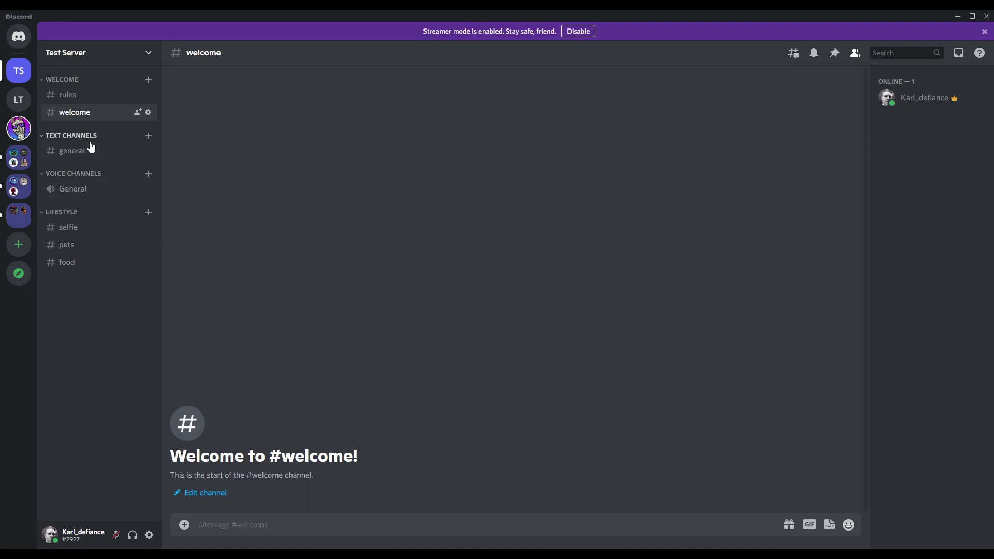
pyautogui.moveTo(73, 209); pyautogui.dragTo(71, 277)
pyautogui.moveTo(86, 181); pyautogui.dragTo(81, 268)
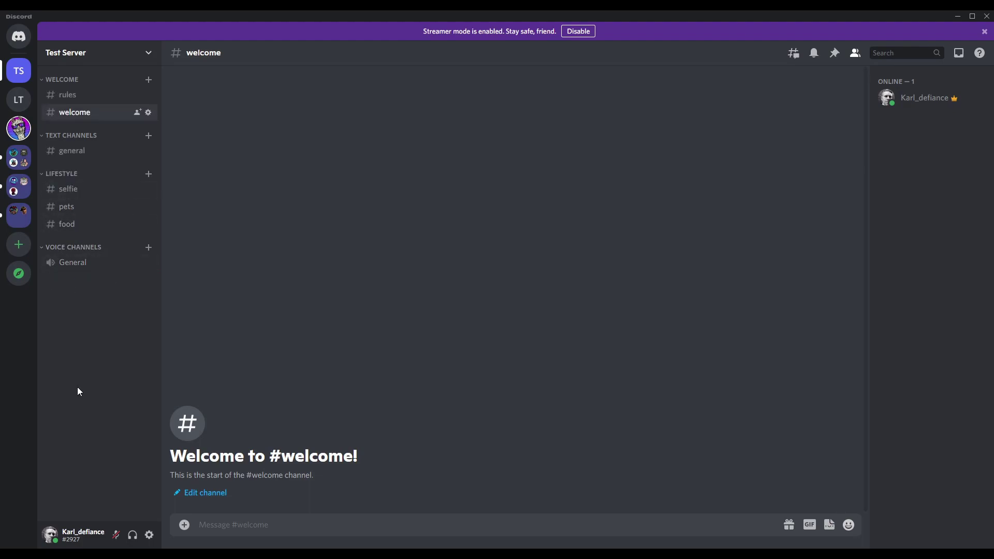
# Create a voice channel named Gaming in the Voice Channels category.
pyautogui.click(149, 251)
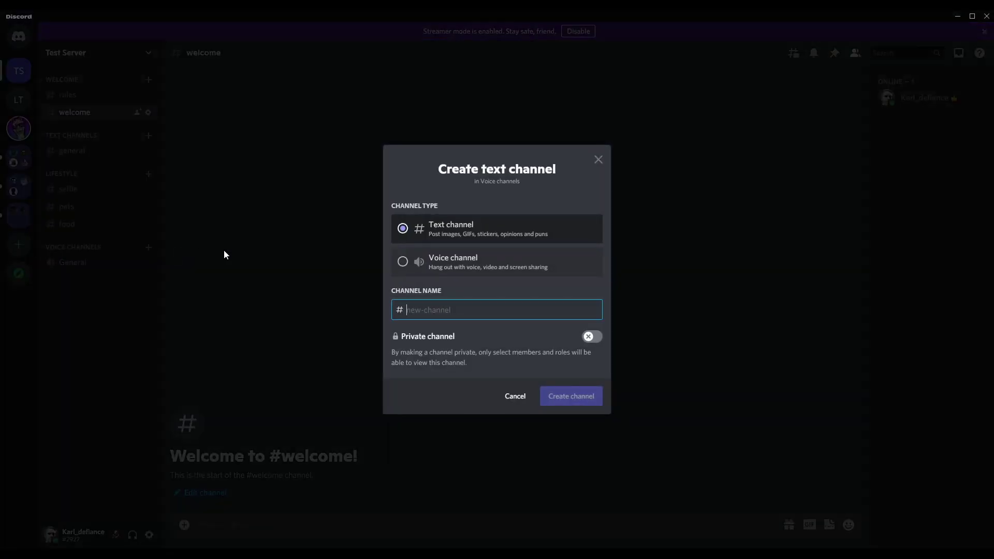
pyautogui.click(407, 265)
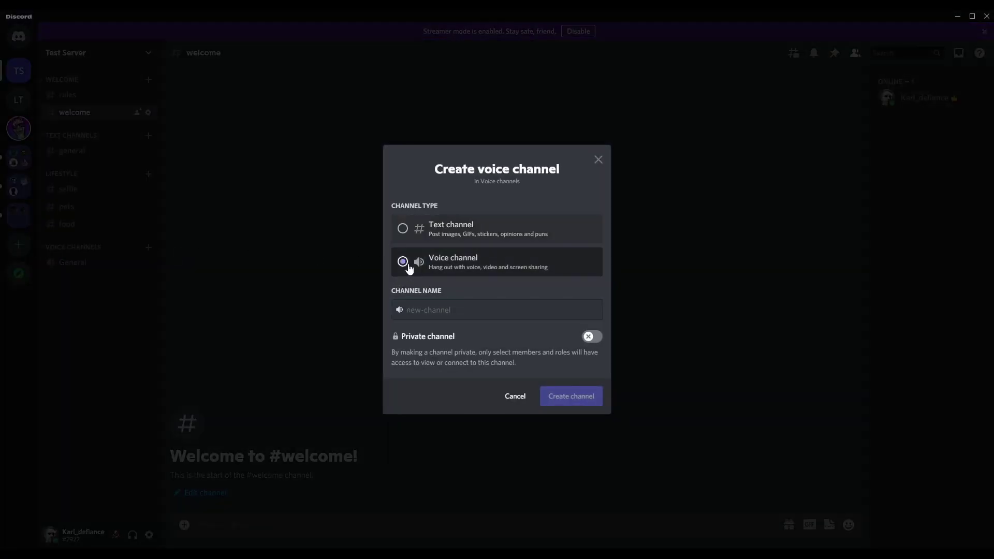
pyautogui.click(429, 314)
pyautogui.write('Gaming')
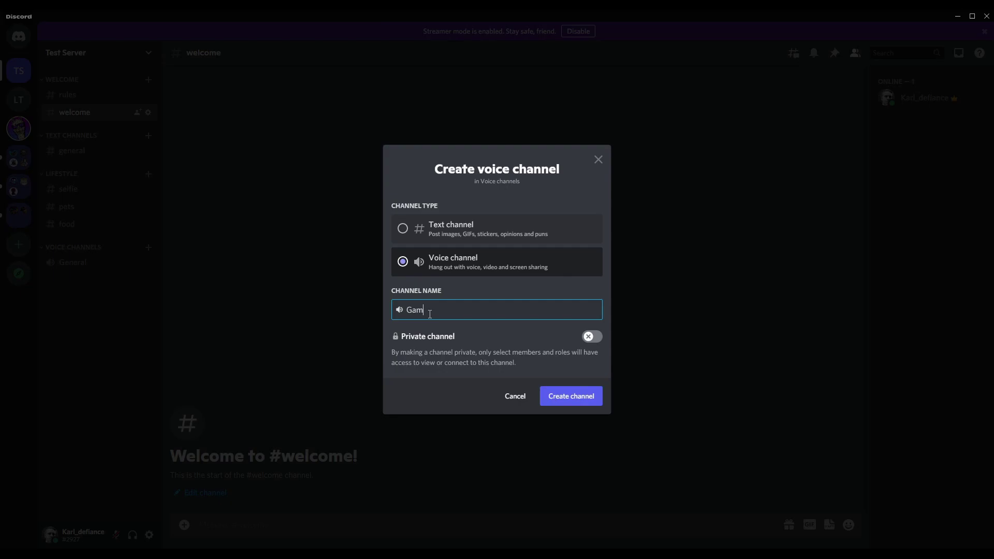
pyautogui.click(588, 403)
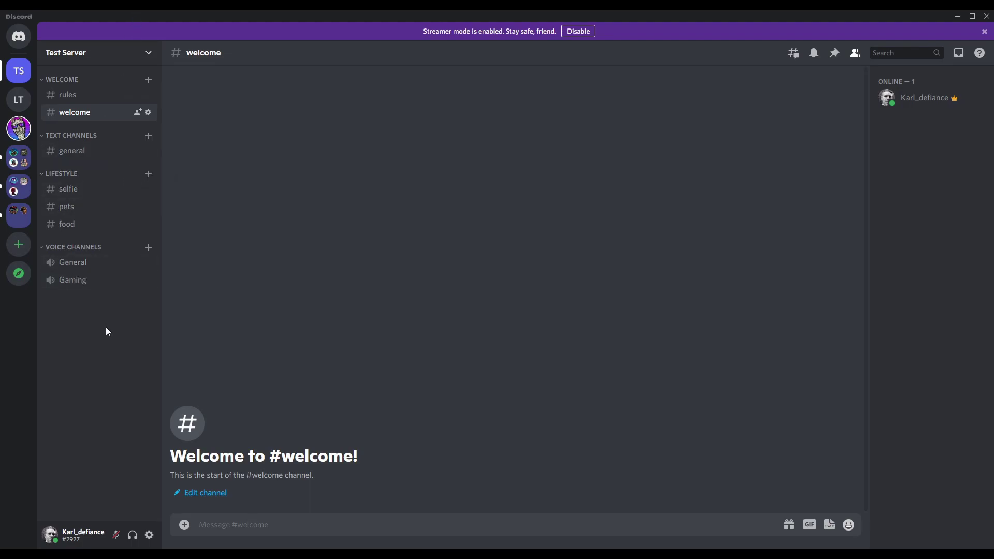
# Delete the Gaming voice channel from the Voice Channels category and confirm its removal.
pyautogui.rightClick(75, 285)
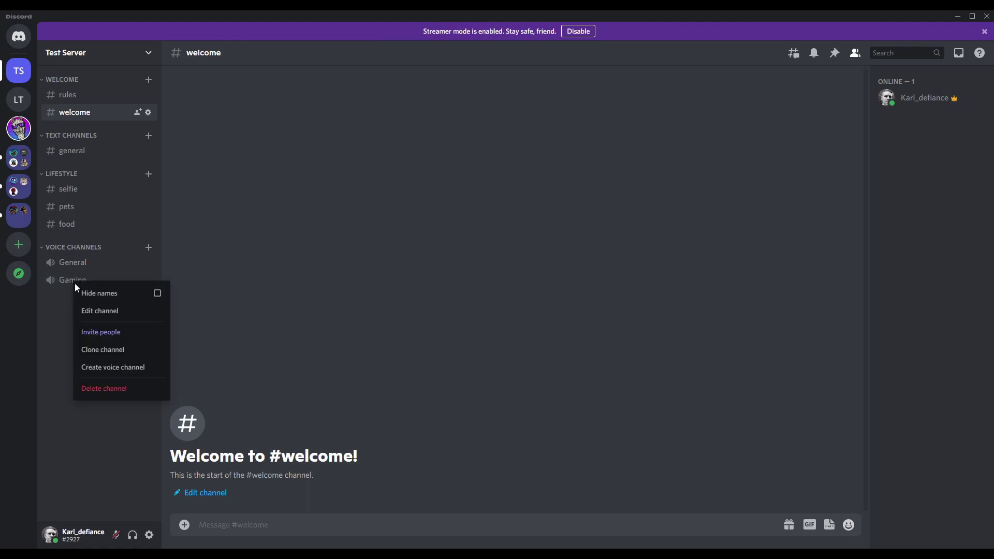
pyautogui.click(104, 387)
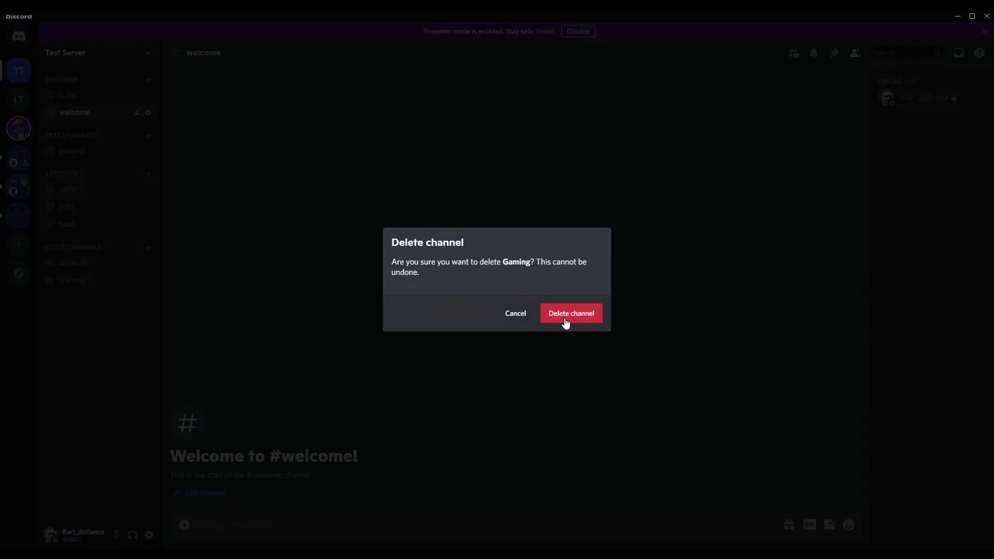
pyautogui.click(567, 319)
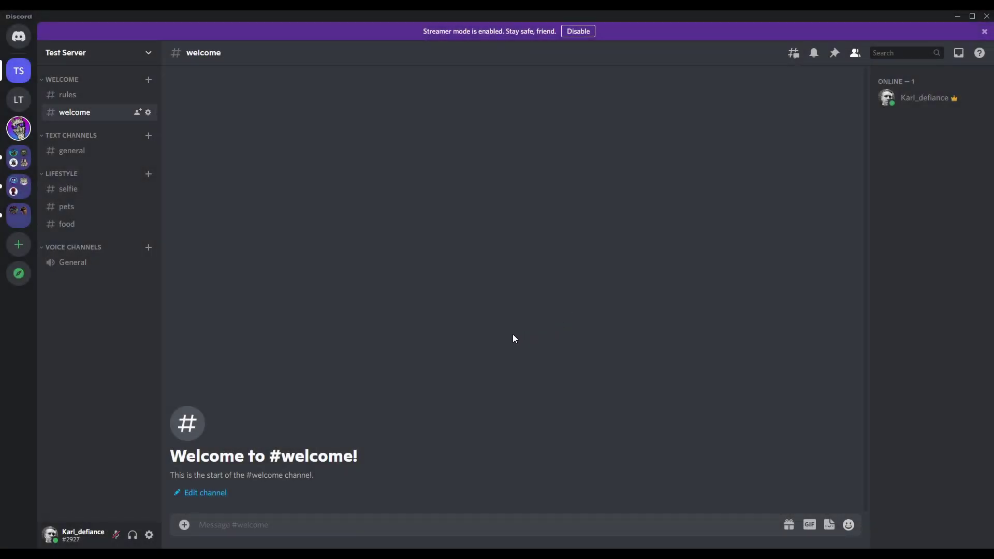